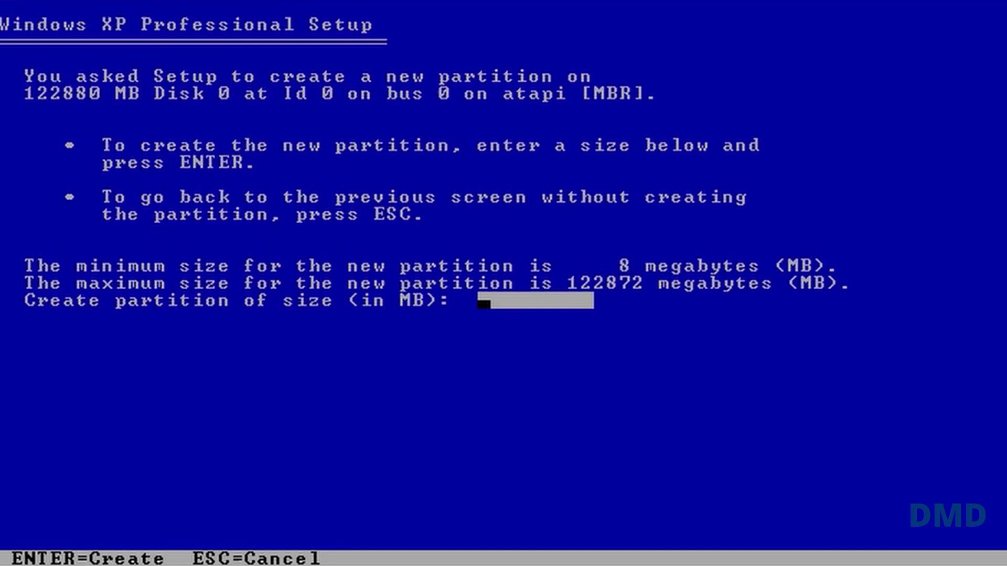
Create a 30000 MB C: partition and quick-format it as NTFS for Windows XP
{"action": "type", "text": "0000"}
{"action": "key", "text": "Return"}
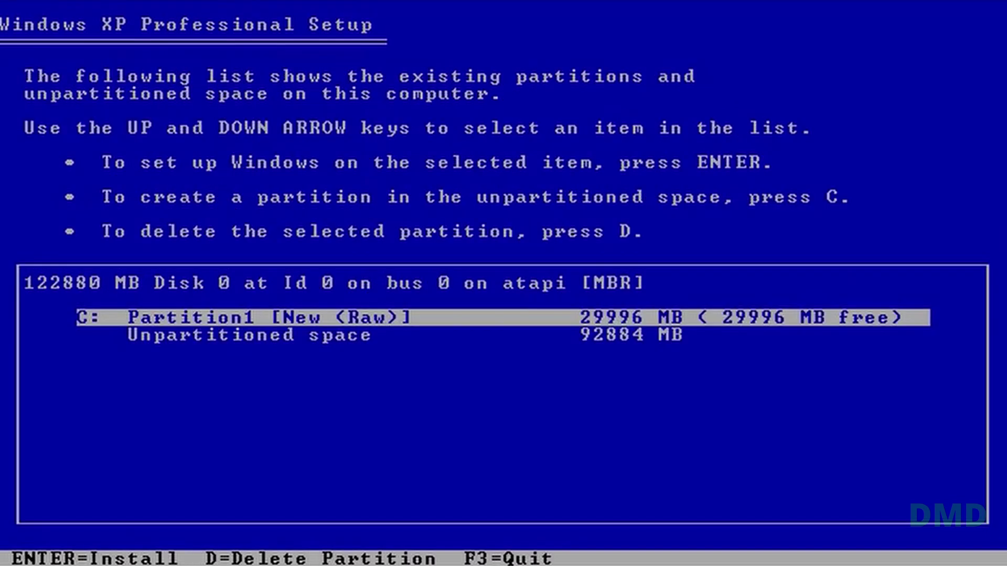
{"action": "key", "text": "Return"}
{"action": "key", "text": "Up"}
{"action": "key", "text": "Up"}
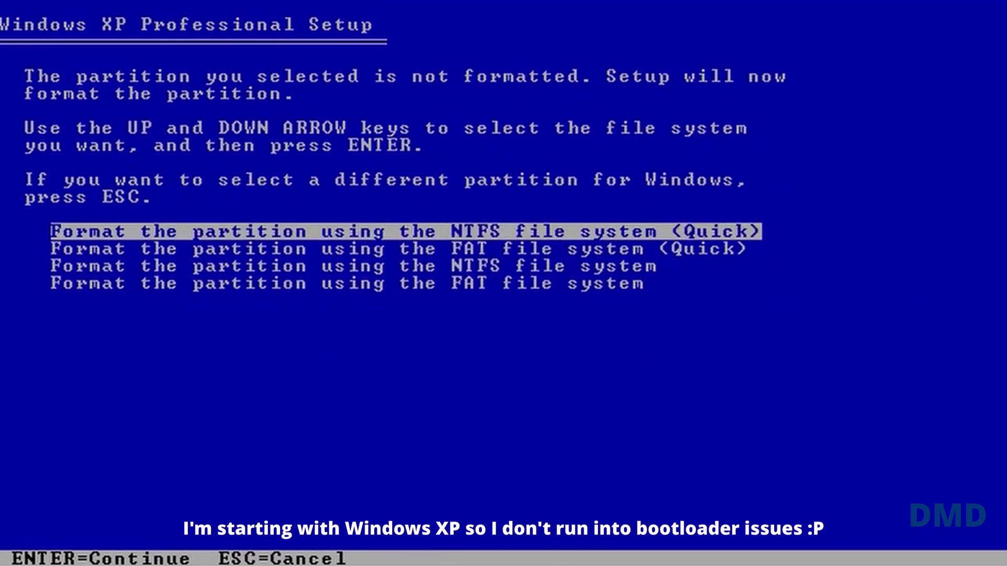
{"action": "key", "text": "Return"}
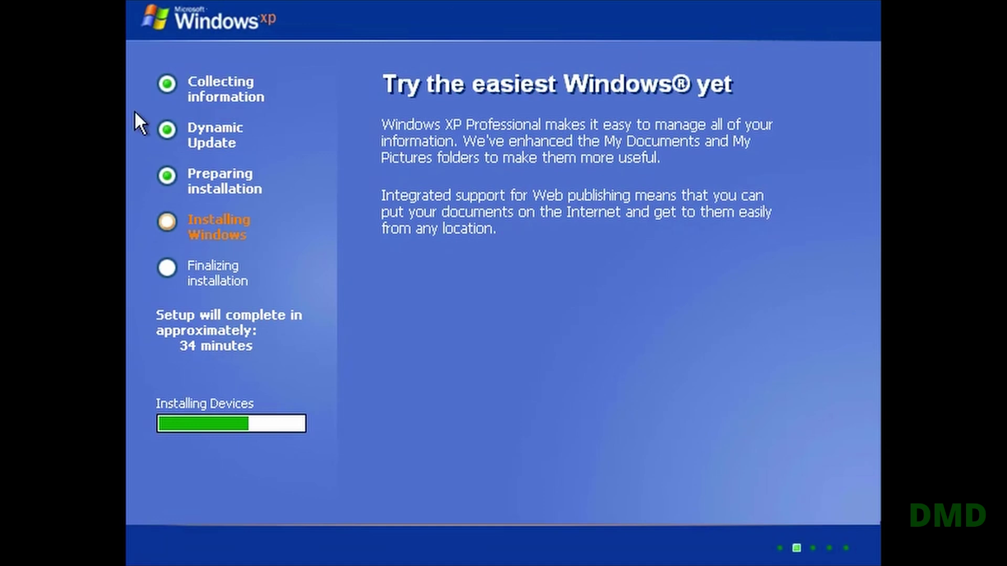
Enter the computer name and the administrator password with its confirmation
{"action": "type", "text": "DMD-X17"}
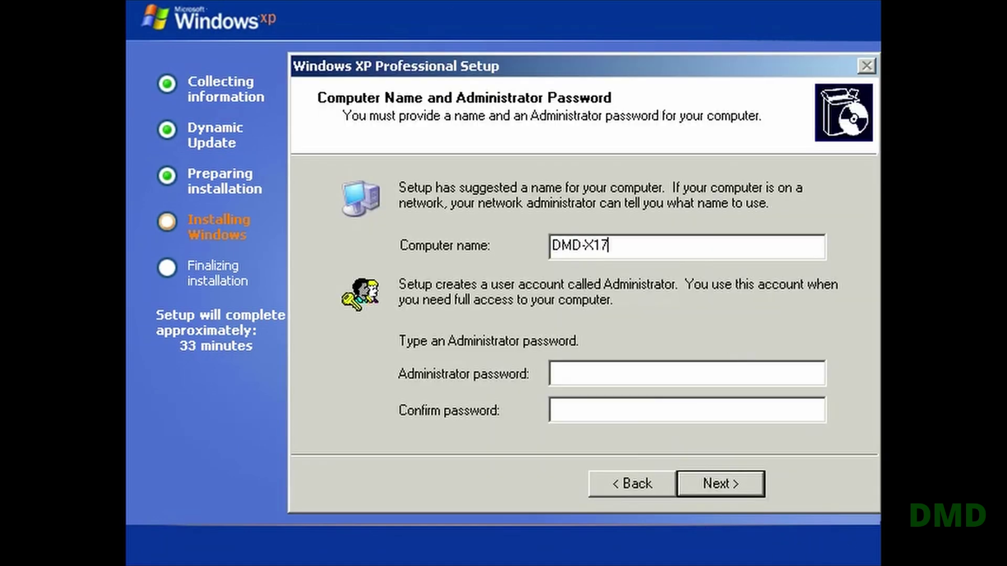
{"action": "key", "text": "Tab"}
{"action": "type", "text": "***"}
{"action": "key", "text": "Tab"}
{"action": "type", "text": "***"}
{"action": "left_click", "coordinate": [737, 477]}
Set the time zone to Central Time (US & Canada)
{"action": "left_click", "coordinate": [667, 324]}
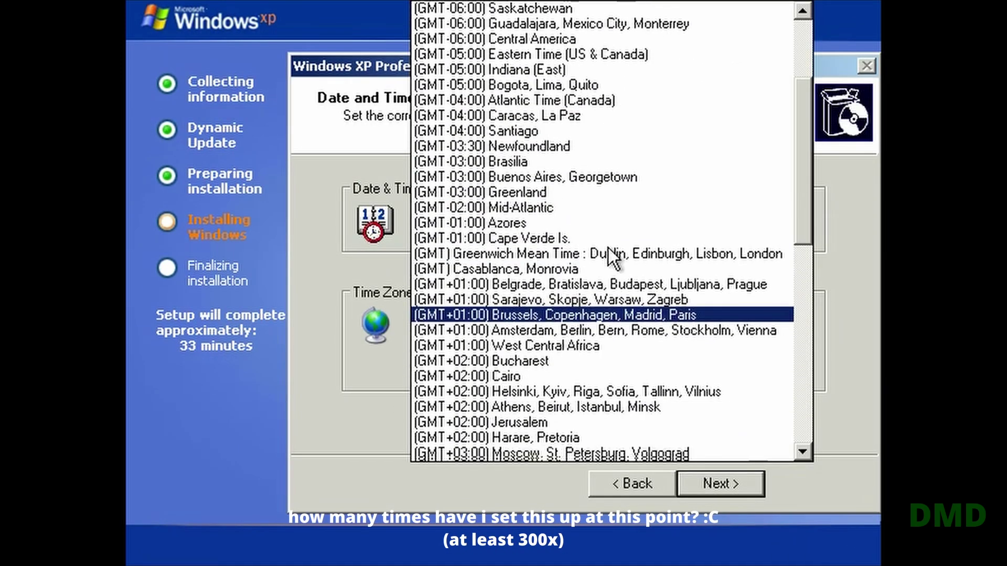
{"action": "scroll", "coordinate": [613, 257], "scroll_direction": "down", "scroll_amount": 5}
{"action": "scroll", "coordinate": [613, 315], "scroll_direction": "up", "scroll_amount": 10}
{"action": "left_click", "coordinate": [638, 441]}
{"action": "left_click", "coordinate": [718, 480]}
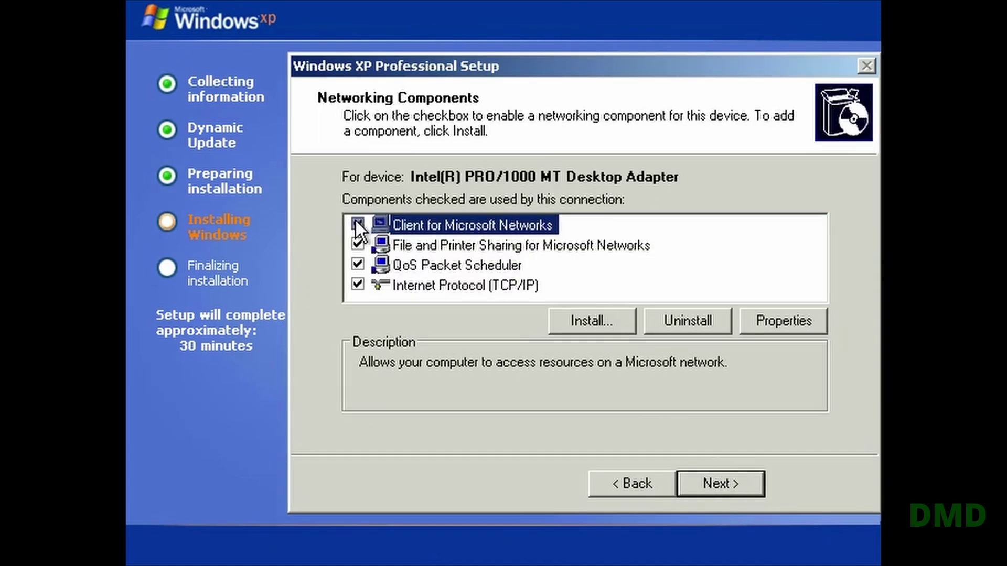
Turn off all network components except TCP/IP, keep the workgroup settings, and finish
{"action": "left_click", "coordinate": [357, 224]}
{"action": "left_click", "coordinate": [357, 244]}
{"action": "left_click", "coordinate": [358, 264]}
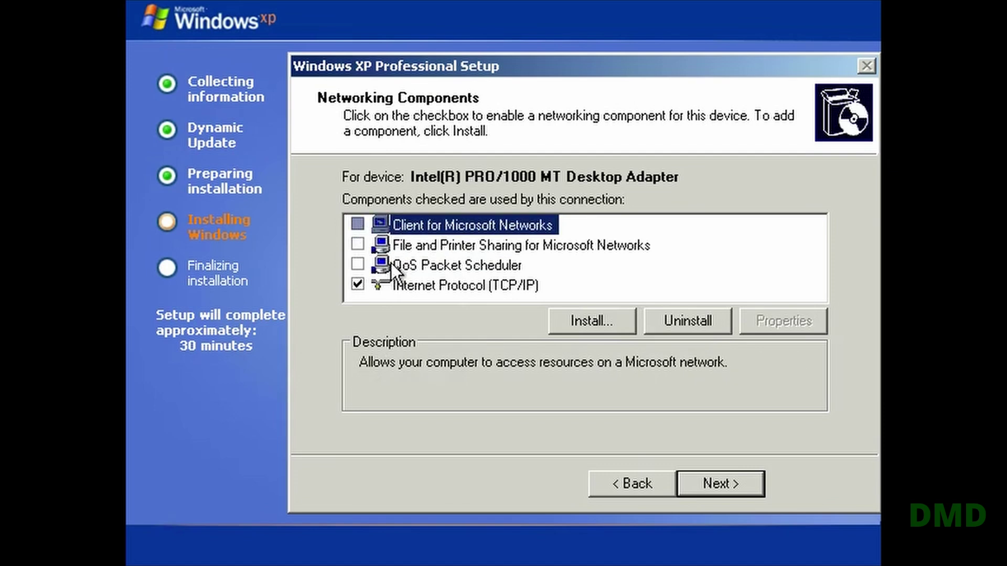
{"action": "left_click", "coordinate": [465, 286]}
{"action": "left_click", "coordinate": [719, 482]}
{"action": "left_click", "coordinate": [749, 478]}
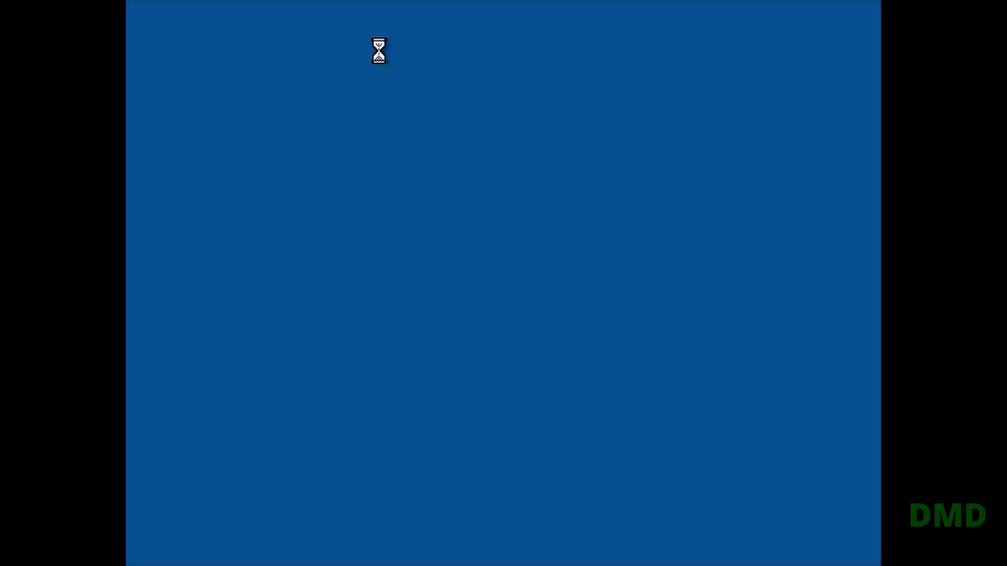
Log in to the new Windows XP desktop and check the Start menu
{"action": "key", "text": "Return"}
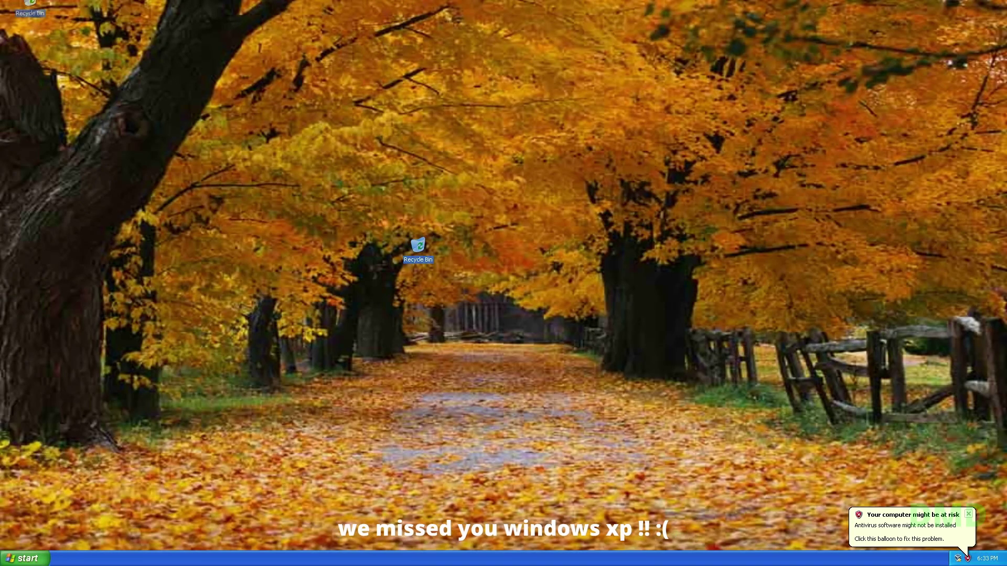
{"action": "key", "text": "super"}
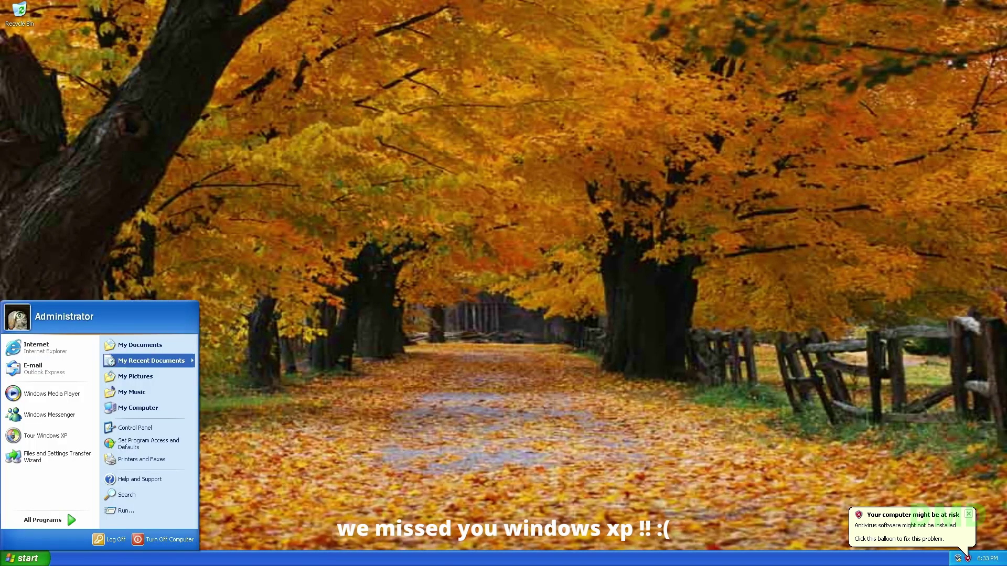
{"action": "key", "text": "Escape"}
{"action": "key", "text": "super"}
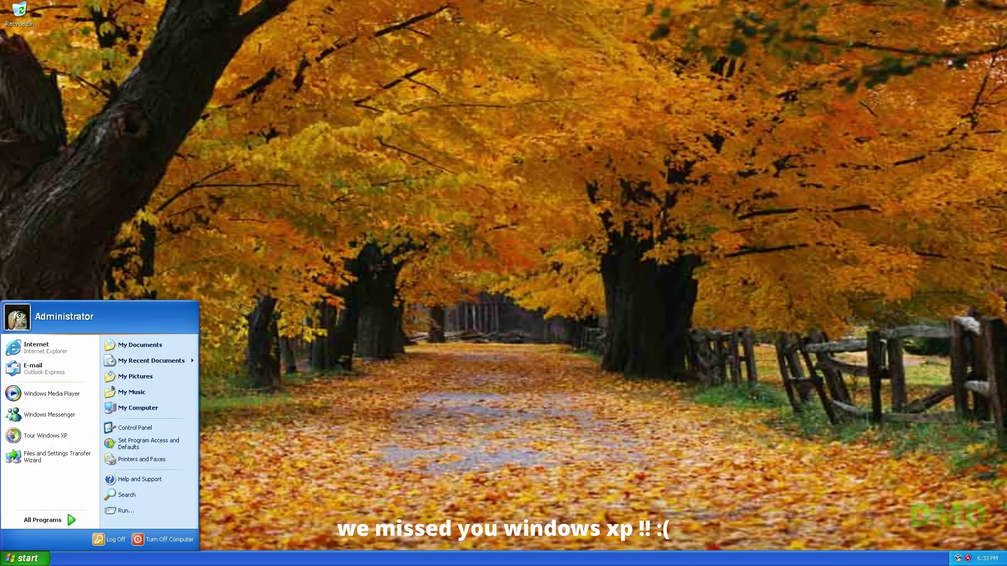
{"action": "key", "text": "Escape"}
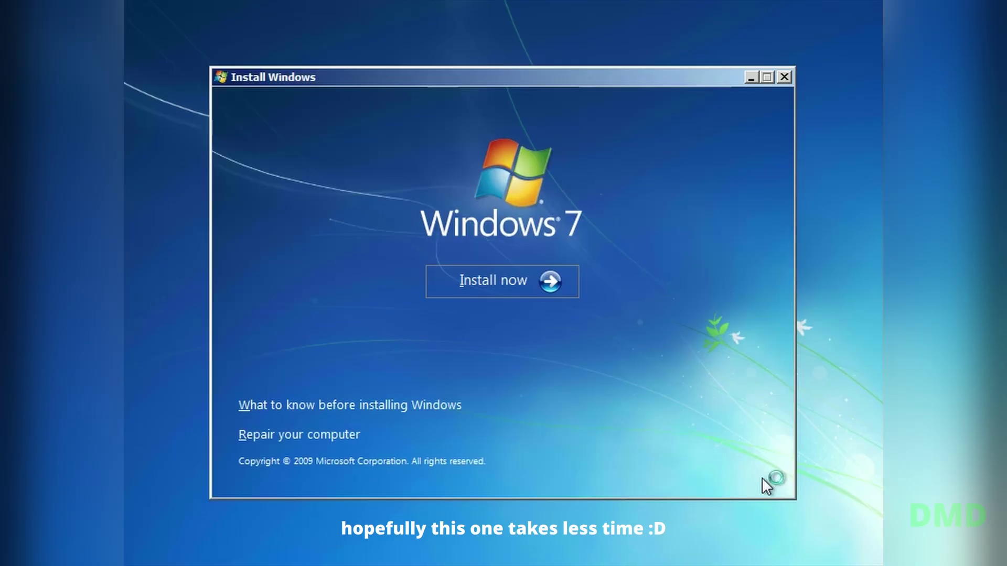
Start the Windows 7 installation, accept the license, and choose a custom install
{"action": "left_click", "coordinate": [539, 282]}
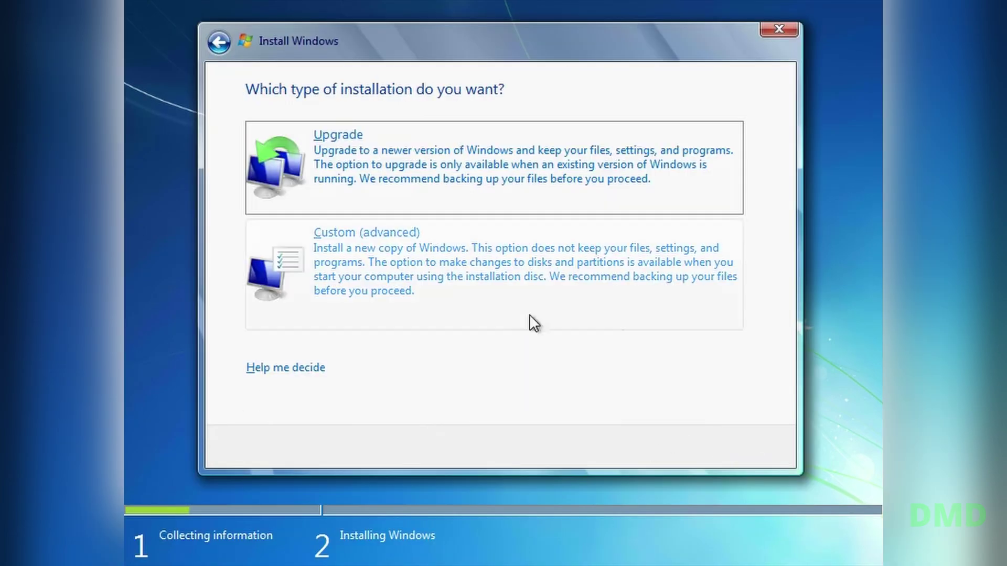
{"action": "left_click", "coordinate": [530, 313]}
{"action": "left_click", "coordinate": [441, 206]}
{"action": "left_click", "coordinate": [679, 332]}
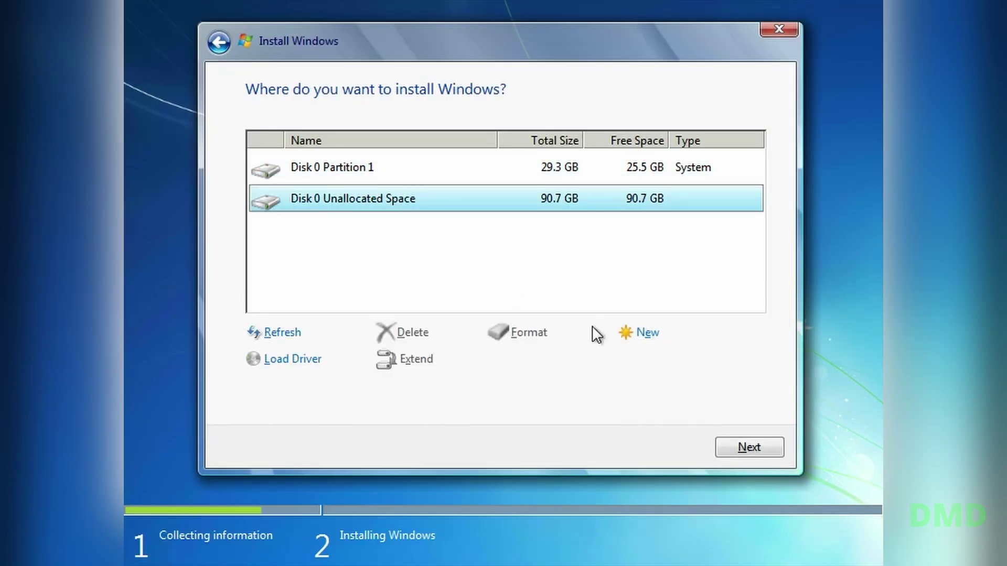
Create a 40000 MB partition in the unallocated space and install Windows 7 onto it
{"action": "left_click", "coordinate": [637, 332]}
{"action": "double_click", "coordinate": [573, 362]}
{"action": "type", "text": "40000"}
{"action": "left_click", "coordinate": [676, 360]}
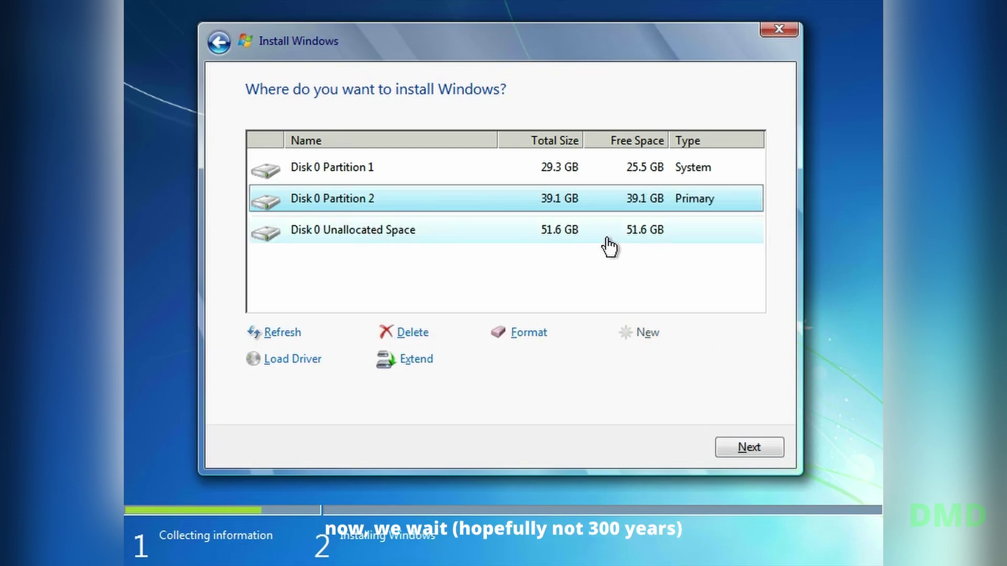
{"action": "left_click", "coordinate": [736, 448]}
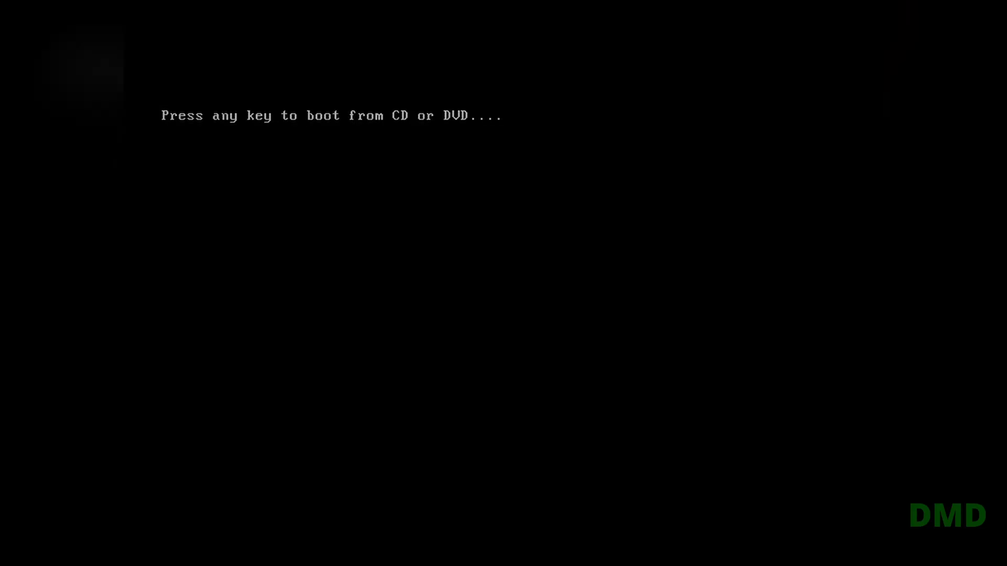
Boot into Windows 7 setup and enter the user name and computer name
{"action": "key", "text": "Return"}
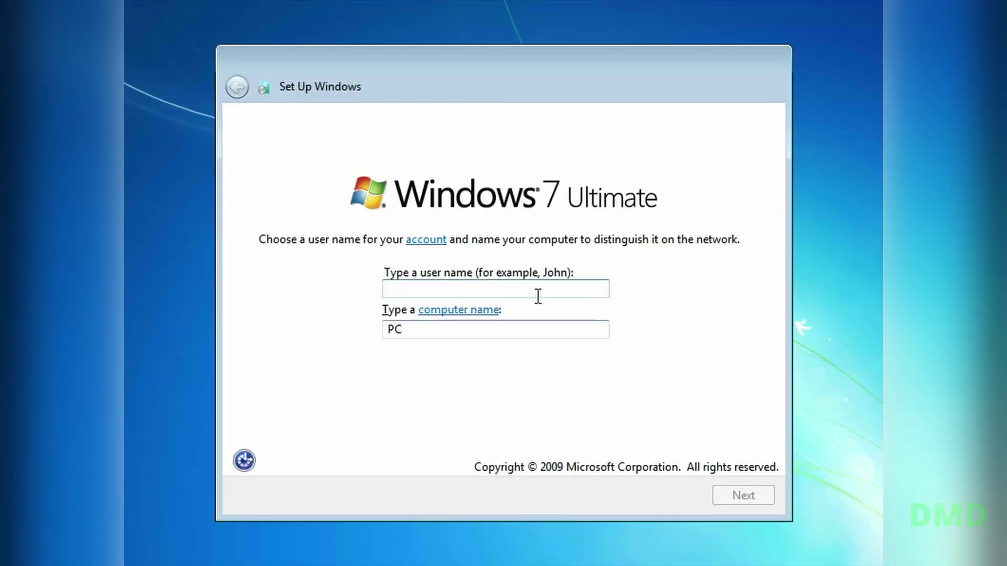
{"action": "type", "text": "the7partofX"}
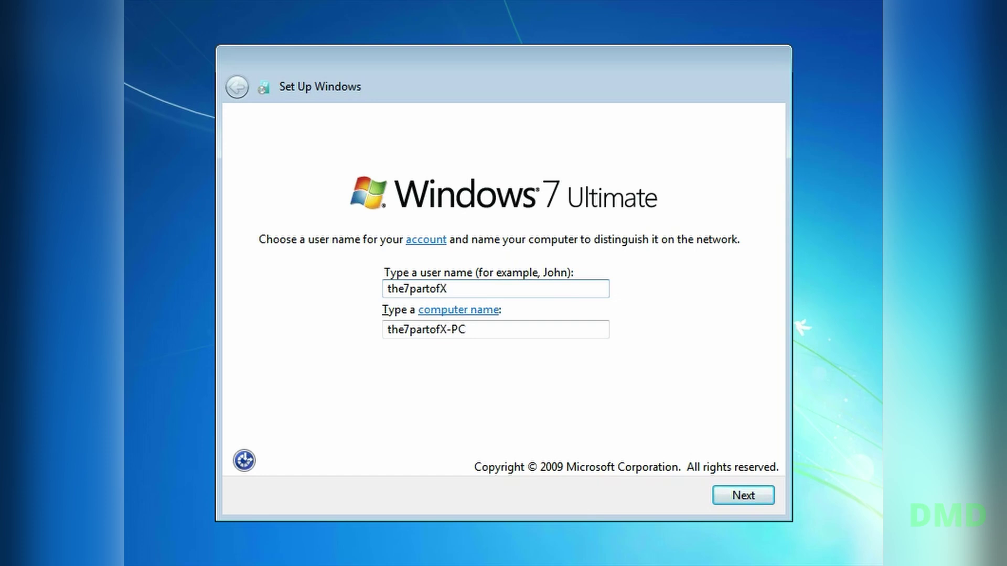
{"action": "type", "text": "17"}
{"action": "key", "text": "Tab"}
{"action": "key", "text": "End"}
{"action": "key", "text": "BackSpace"}
{"action": "key", "text": "BackSpace"}
{"action": "key", "text": "BackSpace"}
{"action": "key", "text": "Return"}
{"action": "left_click", "coordinate": [483, 329]}
{"action": "key", "text": "BackSpace"}
{"action": "key", "text": "BackSpace"}
{"action": "key", "text": "BackSpace"}
{"action": "key", "text": "BackSpace"}
{"action": "key", "text": "BackSpace"}
{"action": "key", "text": "BackSpace"}
{"action": "key", "text": "BackSpace"}
{"action": "key", "text": "BackSpace"}
{"action": "key", "text": "BackSpace"}
{"action": "key", "text": "BackSpace"}
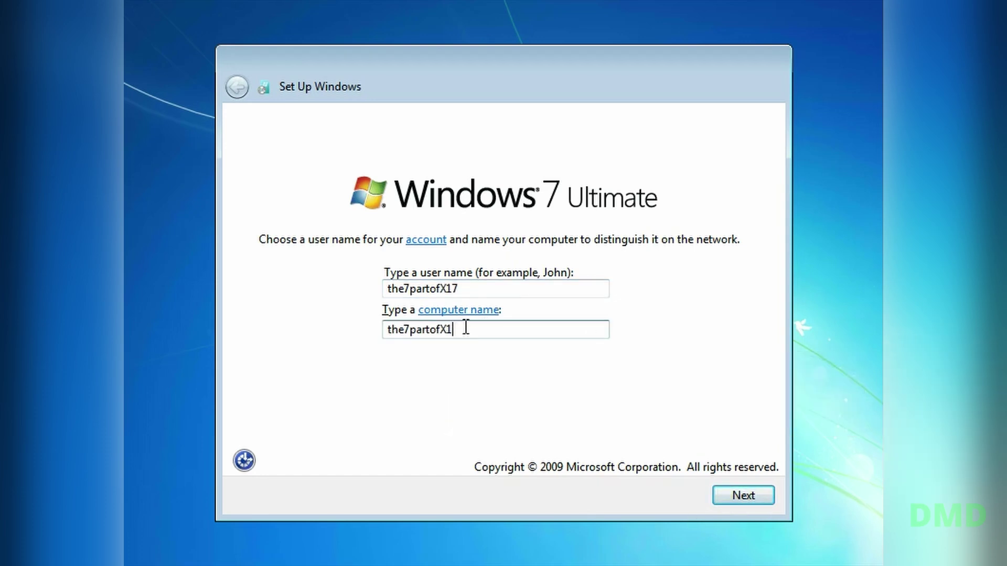
{"action": "type", "text": "seventhpart"}
{"action": "key", "text": "Return"}
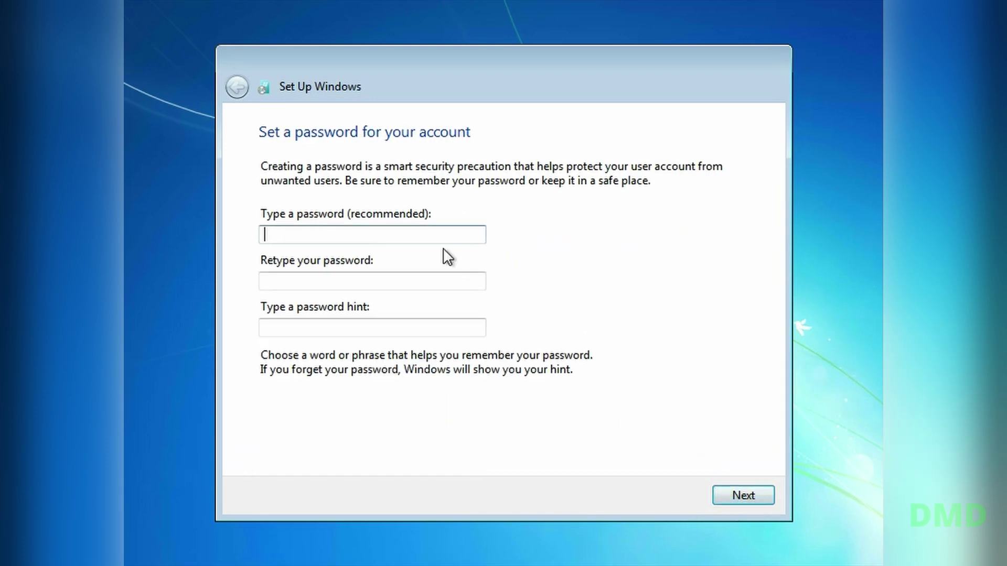
Set the account password with hint 'lowercase', skip the product key, and use recommended updates
{"action": "type", "text": "abc"}
{"action": "key", "text": "Tab"}
{"action": "type", "text": "abc"}
{"action": "key", "text": "Tab"}
{"action": "type", "text": "lowercase"}
{"action": "key", "text": "Return"}
{"action": "left_click", "coordinate": [666, 495]}
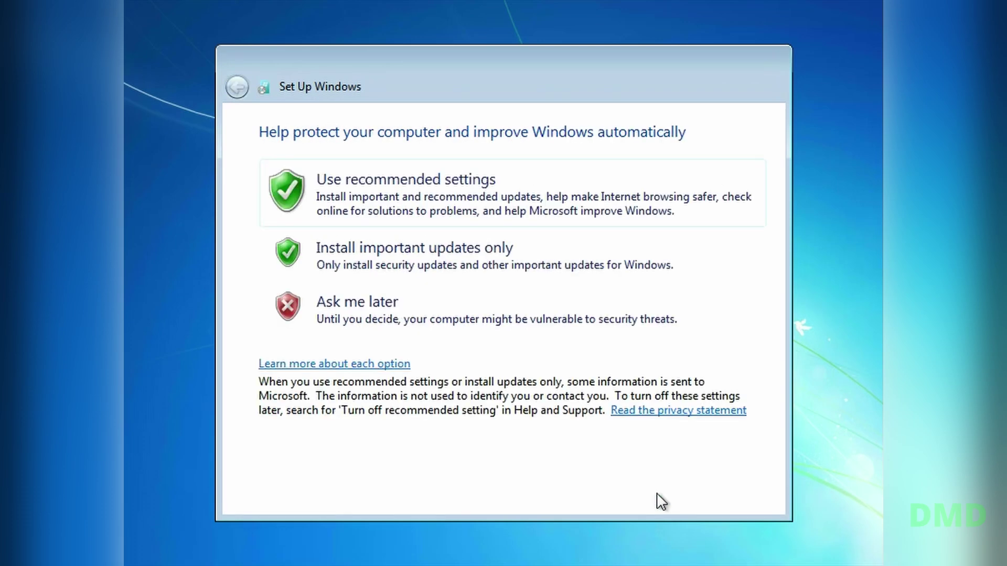
{"action": "left_click", "coordinate": [549, 205]}
Set the time zone to Central Time (US & Canada) and choose the network location
{"action": "left_click", "coordinate": [549, 195]}
{"action": "left_click", "coordinate": [430, 99]}
{"action": "left_click", "coordinate": [734, 495]}
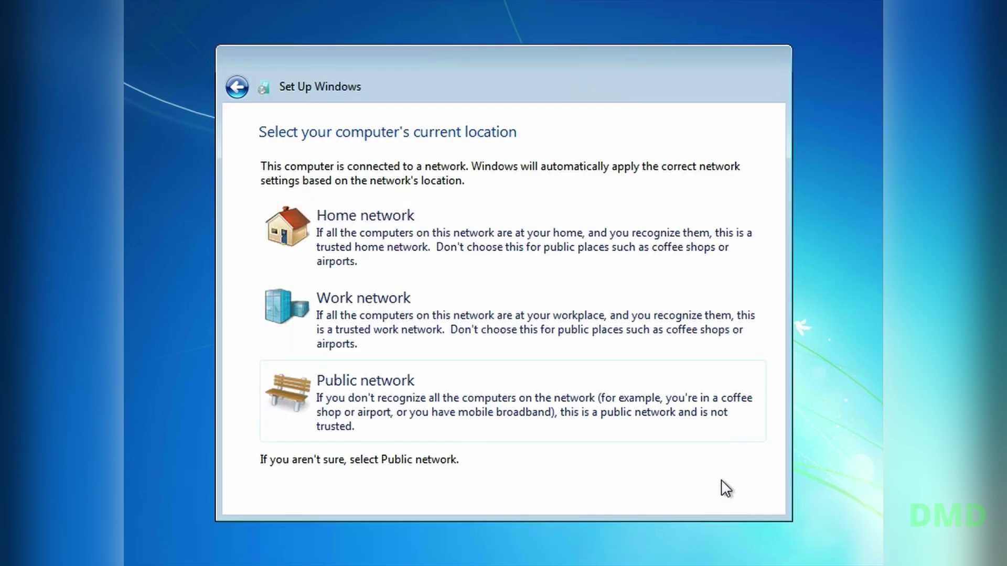
{"action": "left_click", "coordinate": [512, 312]}
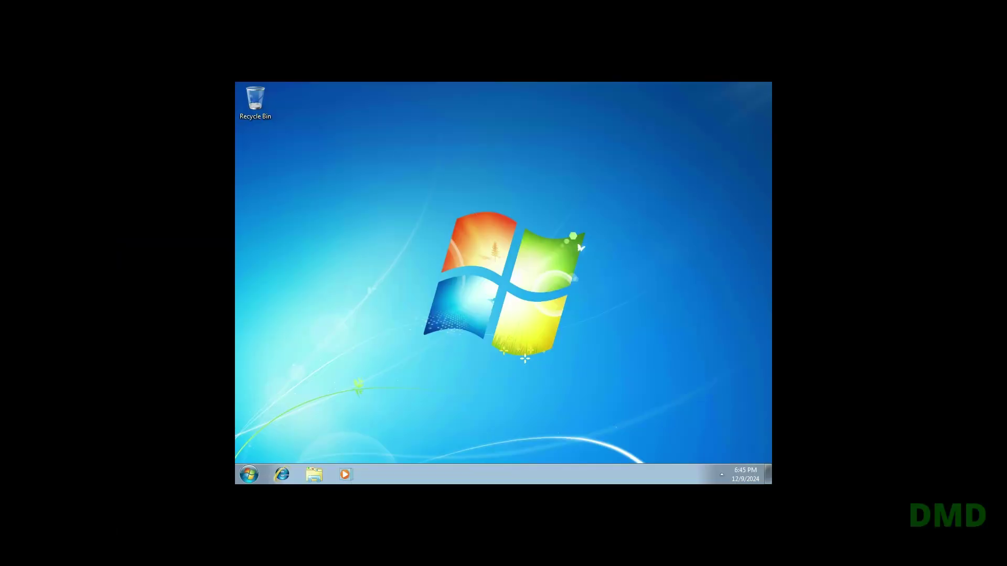
Launch Internet Explorer by searching for it from the Start menu
{"action": "key", "text": "super"}
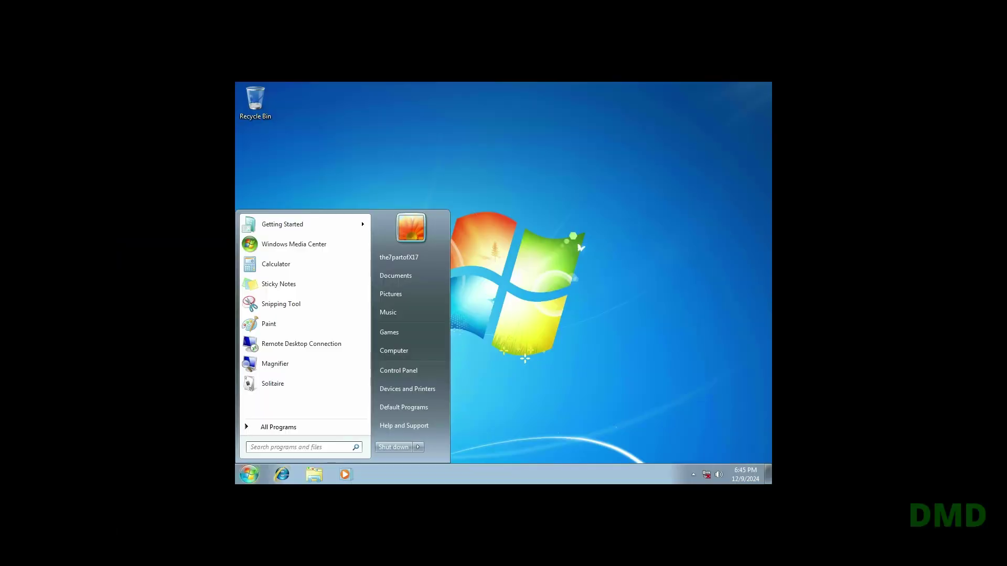
{"action": "key", "text": "super"}
{"action": "type", "text": "internet explorer"}
{"action": "key", "text": "Return"}
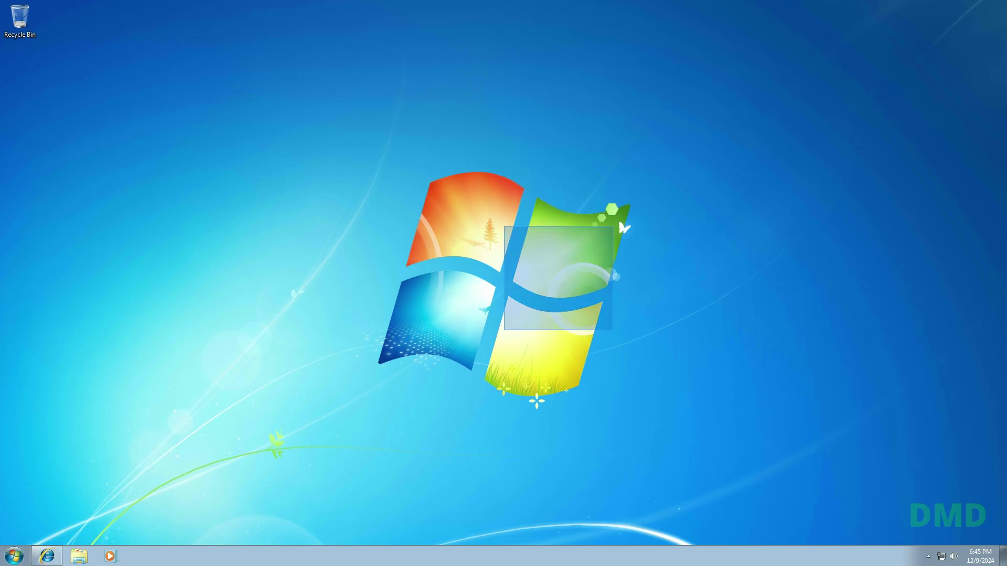
Visit dmtutorials.com, follow its My Youtube link, then open Start to shut down
{"action": "type", "text": "dmtutorials.com"}
{"action": "key", "text": "Return"}
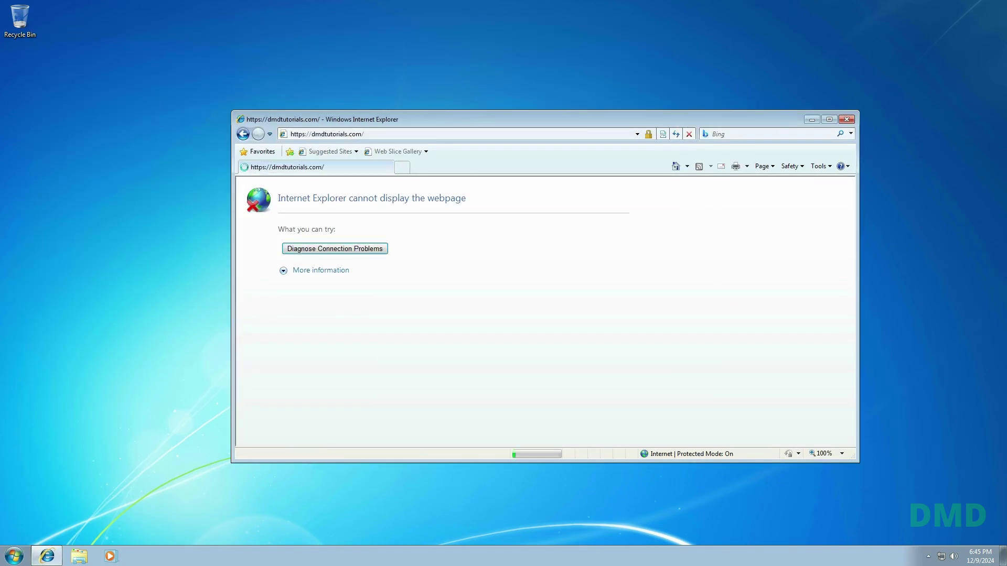
{"action": "scroll", "coordinate": [540, 314], "scroll_direction": "down", "scroll_amount": 5}
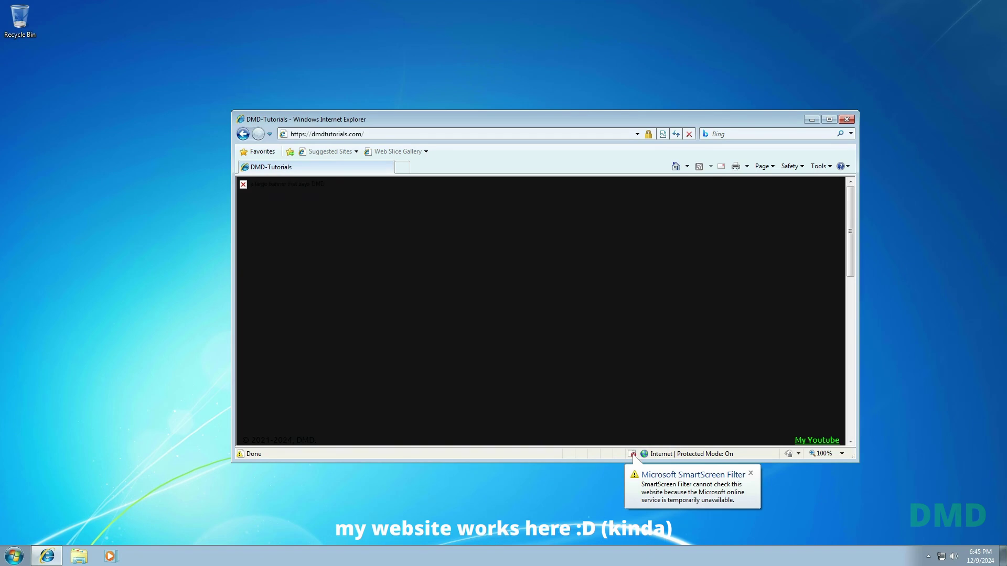
{"action": "left_click", "coordinate": [817, 440]}
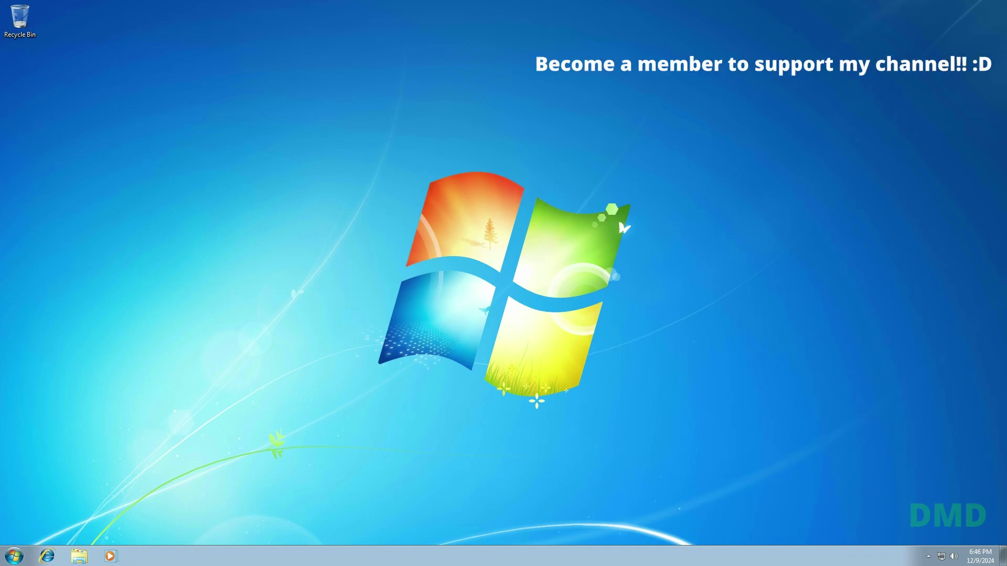
{"action": "key", "text": "super"}
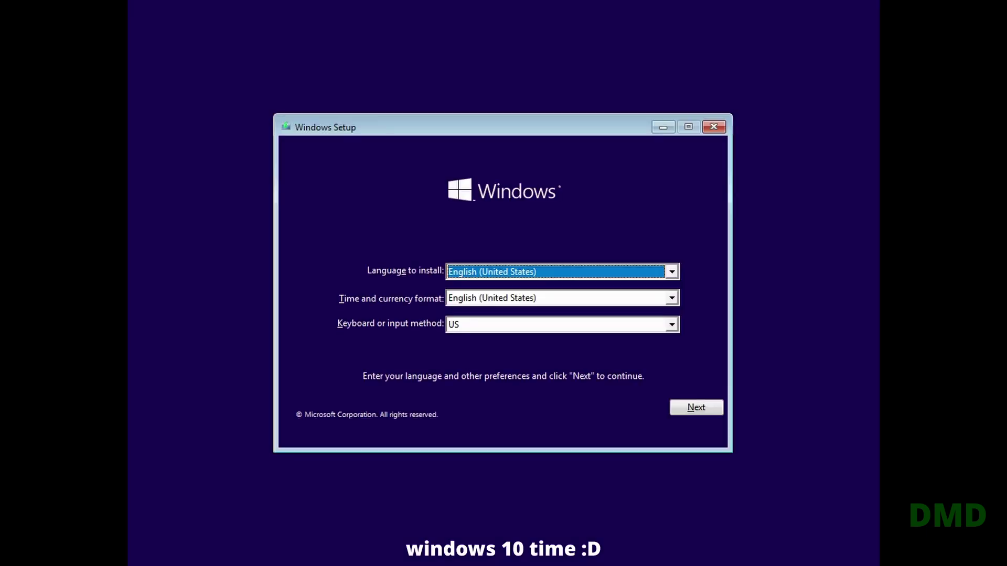
Choose Windows 10 Pro, create a partition from the unallocated space, and install onto it
{"action": "left_click", "coordinate": [697, 409]}
{"action": "left_click", "coordinate": [519, 289]}
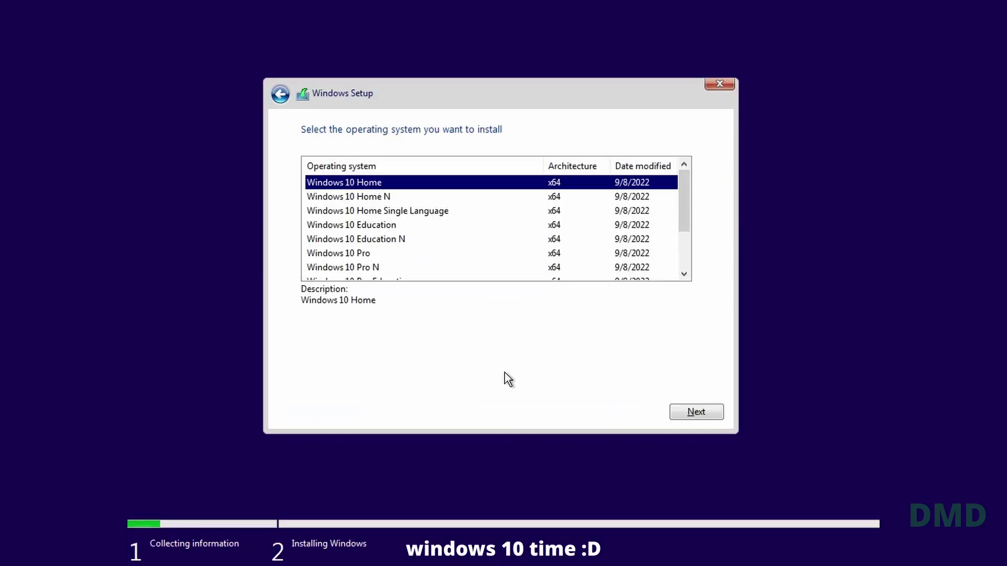
{"action": "key", "text": "Down"}
{"action": "key", "text": "Down"}
{"action": "key", "text": "Down"}
{"action": "key", "text": "Down"}
{"action": "key", "text": "Down"}
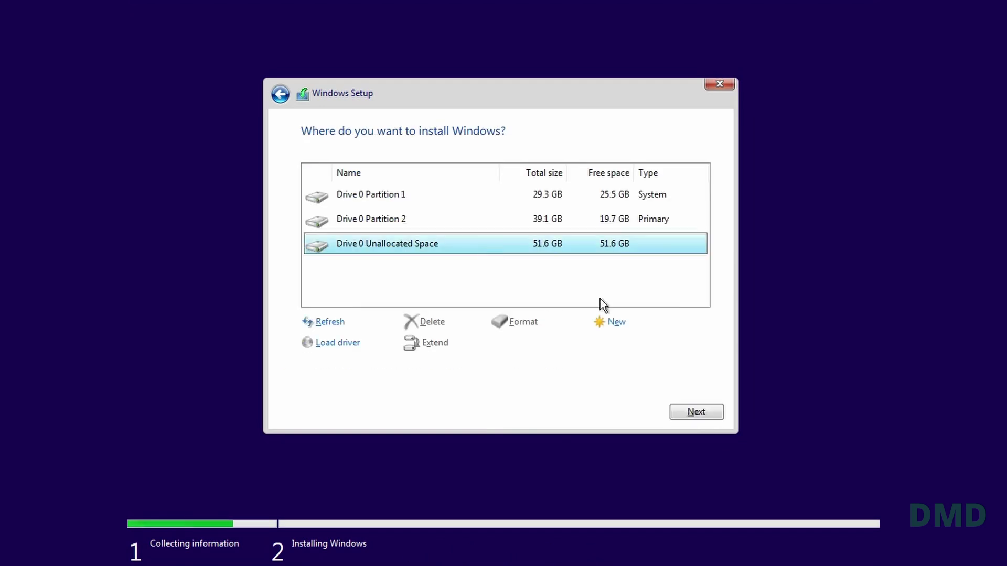
{"action": "left_click", "coordinate": [613, 323]}
{"action": "left_click", "coordinate": [640, 341]}
{"action": "left_click", "coordinate": [695, 411]}
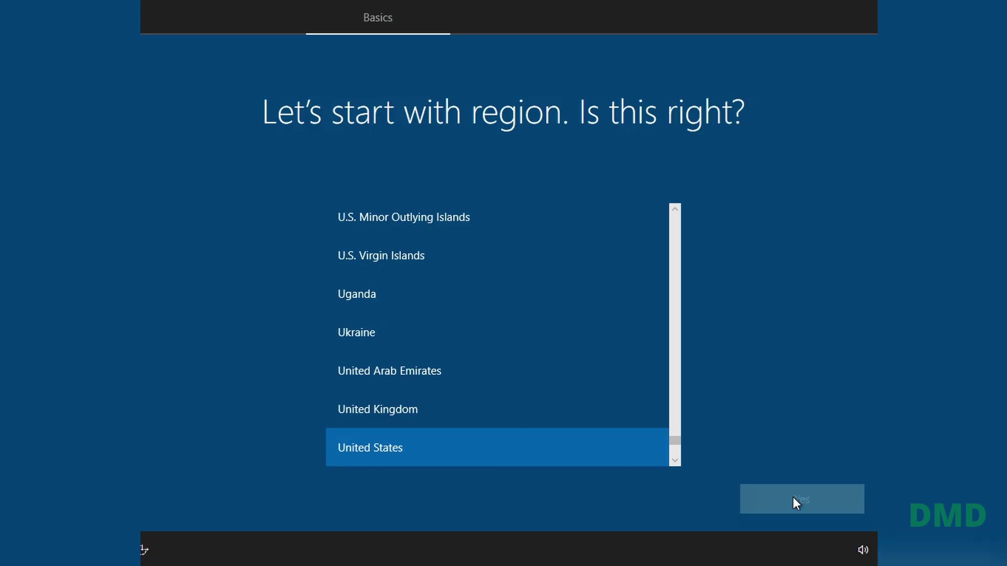
Confirm the region, then pick Windows 10 from the operating system boot menu
{"action": "left_click", "coordinate": [793, 497]}
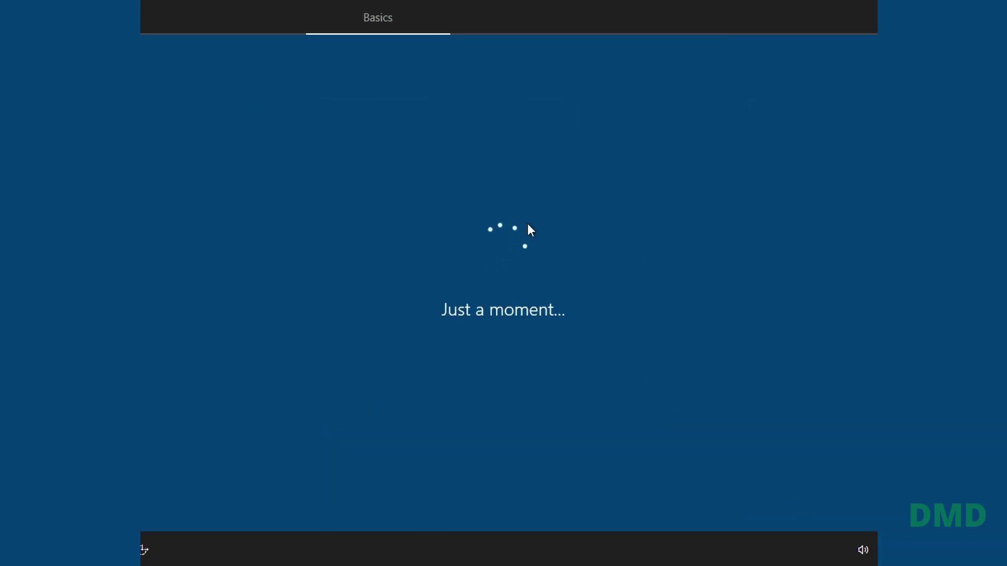
{"action": "left_click", "coordinate": [769, 496]}
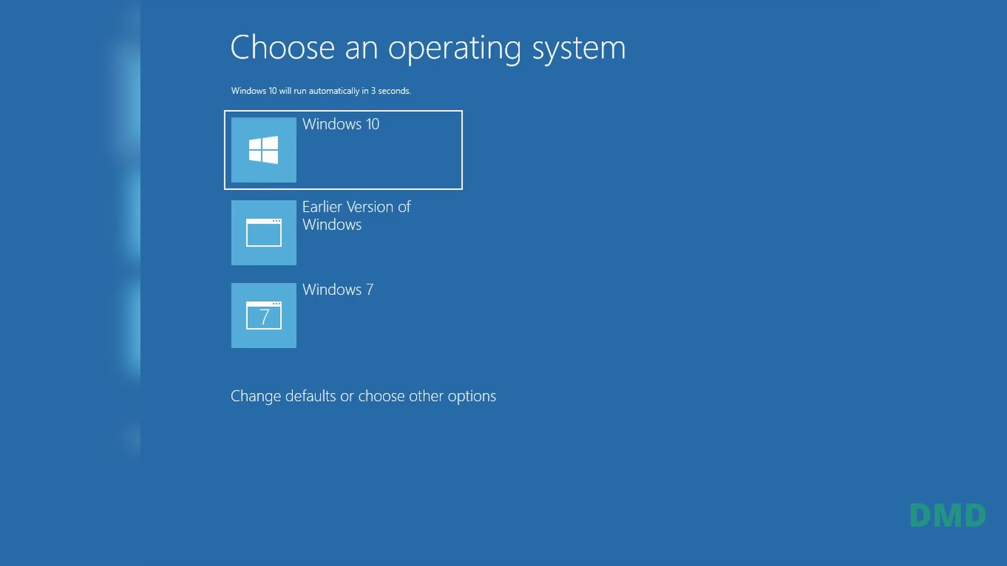
{"action": "left_click", "coordinate": [297, 171]}
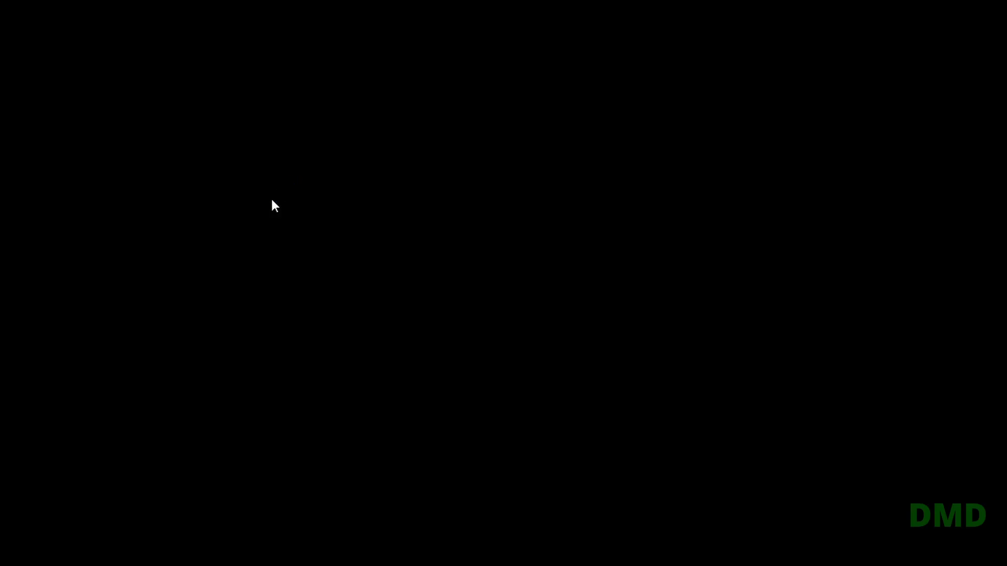